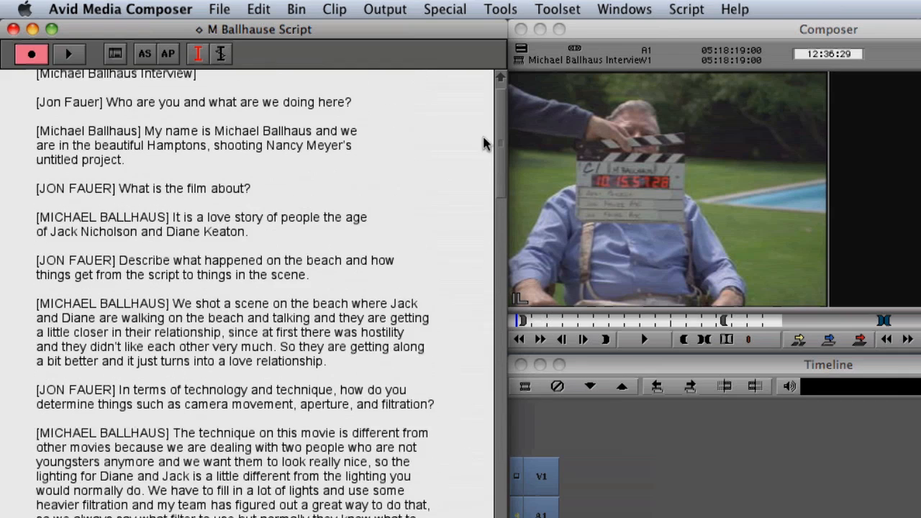
Link the loaded interview clip to the selected script text as a take spanning its lines
click(520, 46)
click(558, 118)
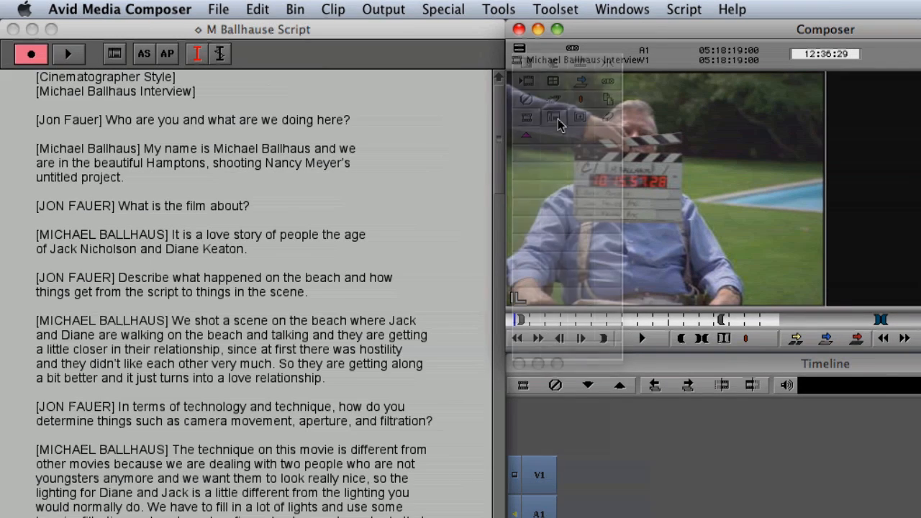
drag(151, 447, 451, 146)
drag(496, 164, 493, 97)
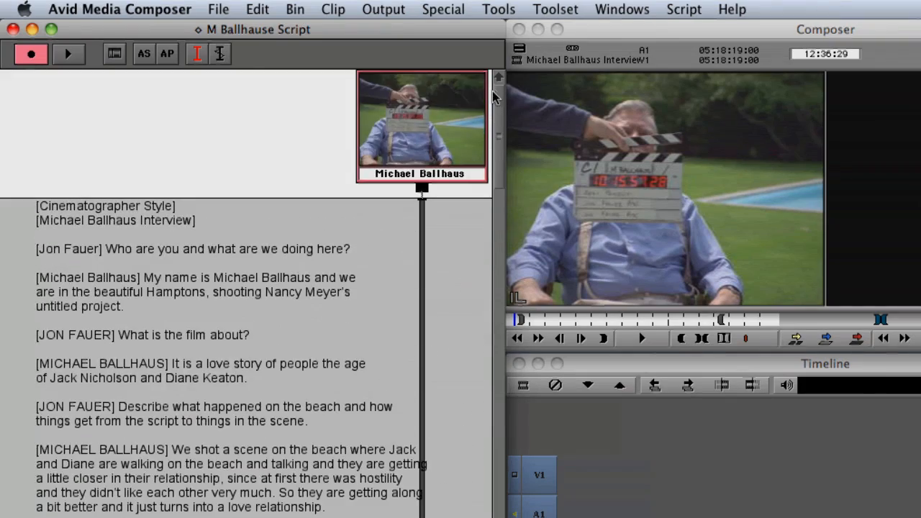
Run ScriptSync on the take with North American English, tracks A1 and A2, and text in parentheses or brackets skipped
click(689, 10)
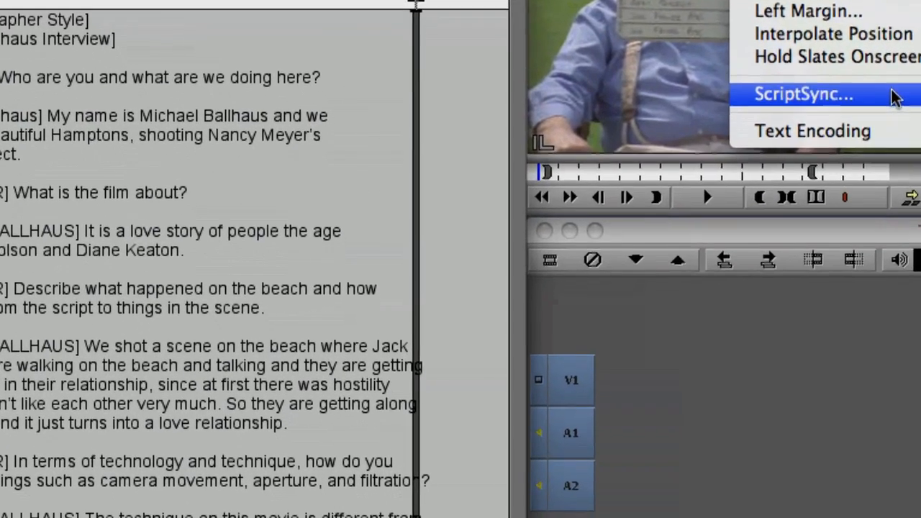
click(840, 165)
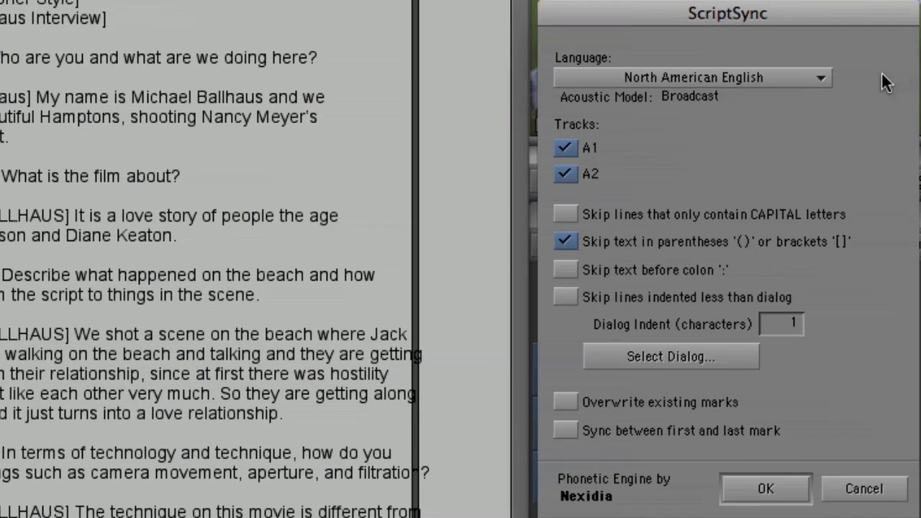
click(810, 74)
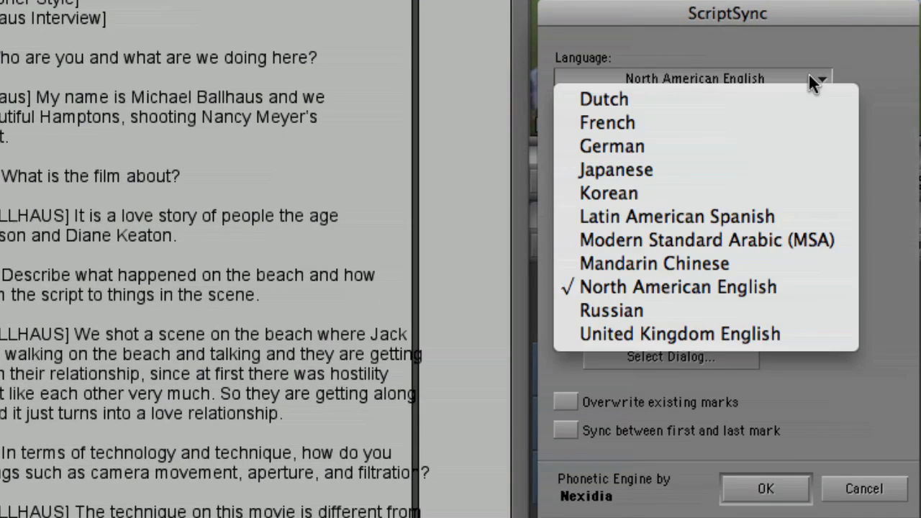
click(799, 286)
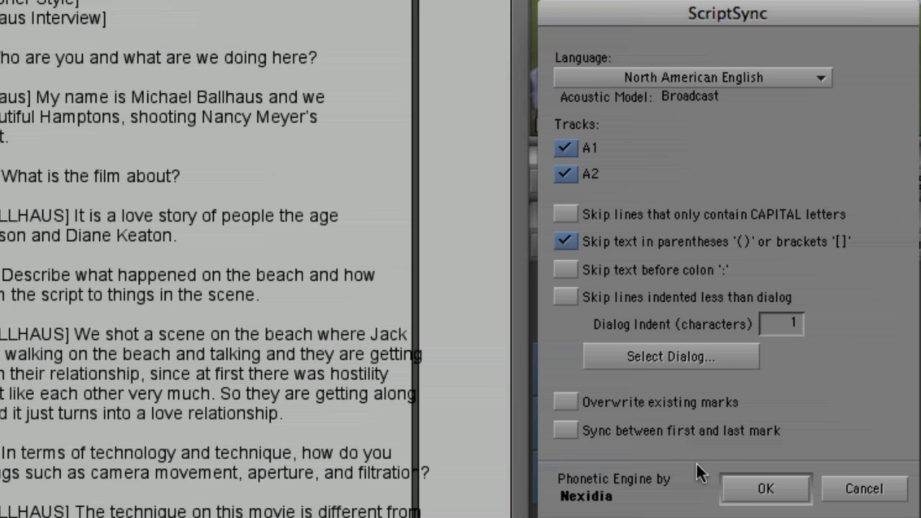
click(735, 488)
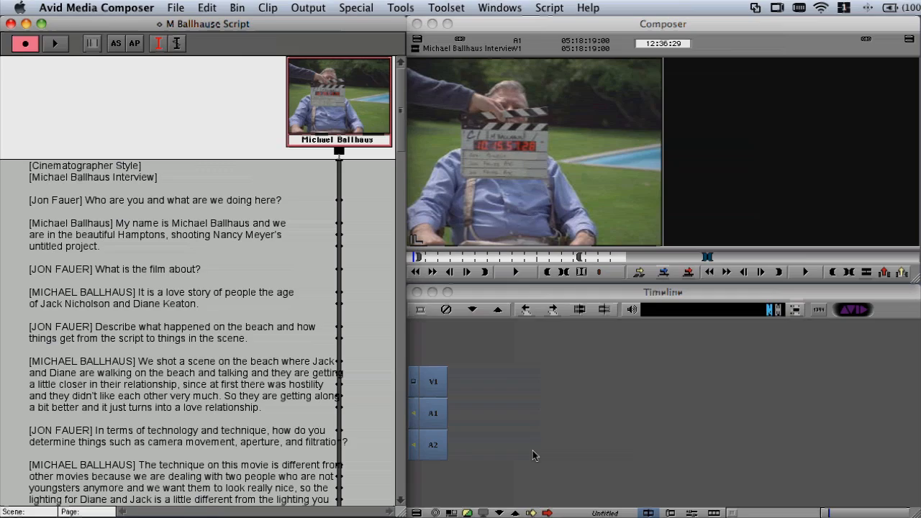
Play the take from the sync mark beside the line "We shot a scene on the beach where Jack"
click(256, 124)
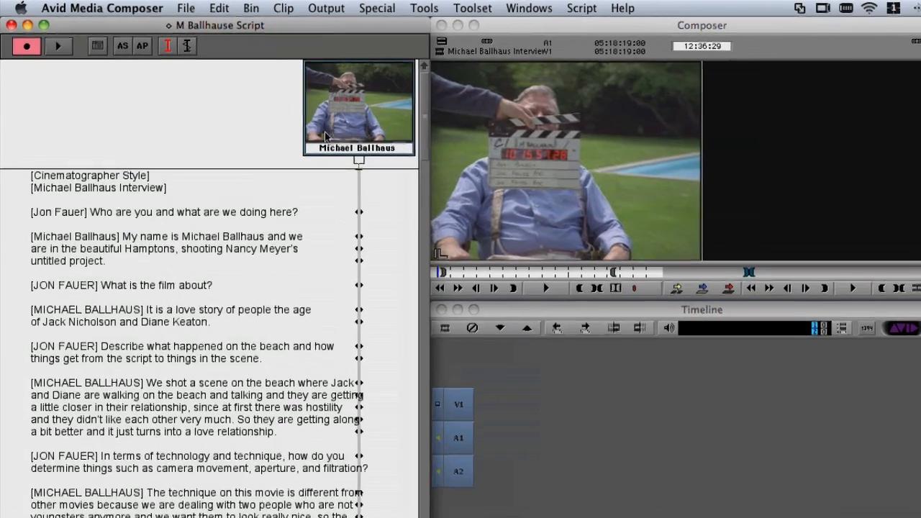
drag(401, 115, 399, 121)
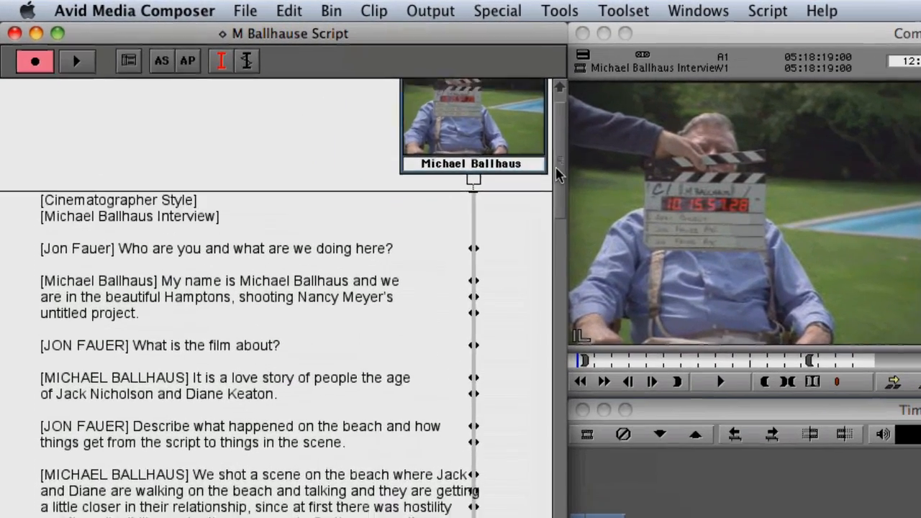
drag(559, 173, 555, 191)
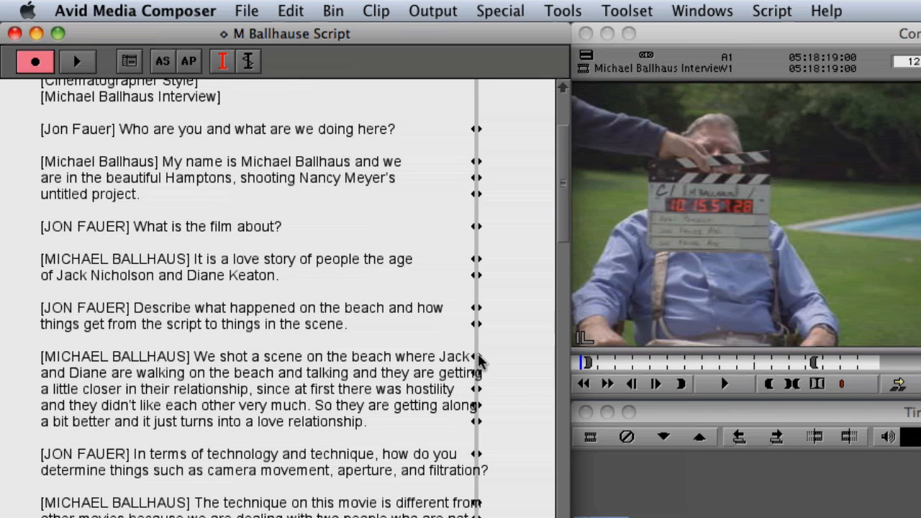
click(479, 361)
click(706, 387)
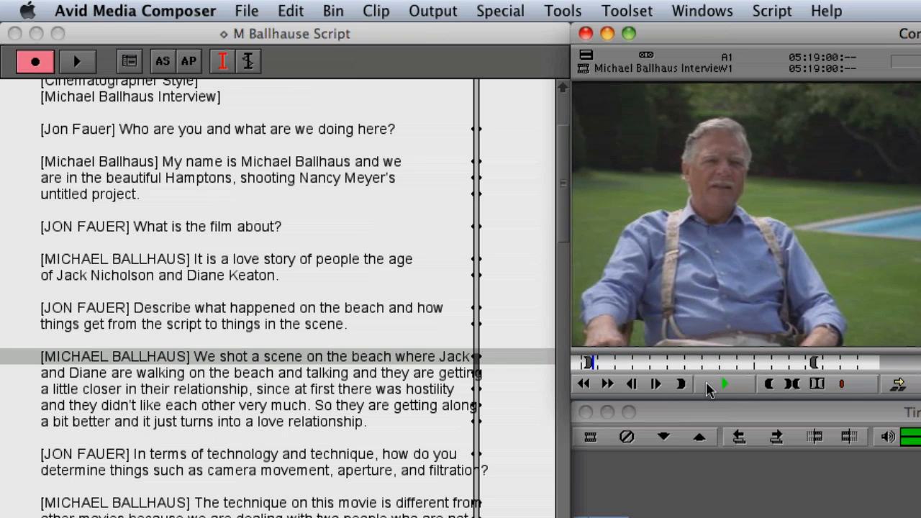
click(720, 385)
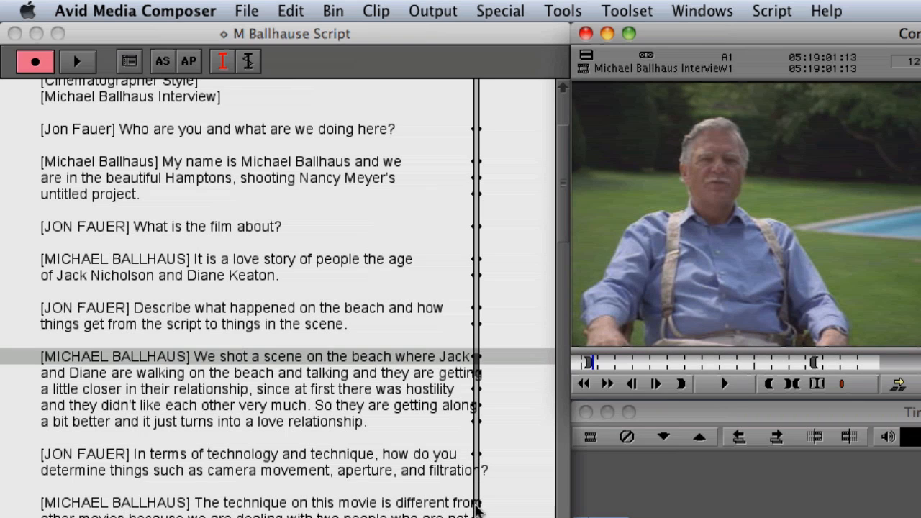
Play the take from the sync mark beside the line "The technique on this movie is different from"
click(475, 510)
click(734, 387)
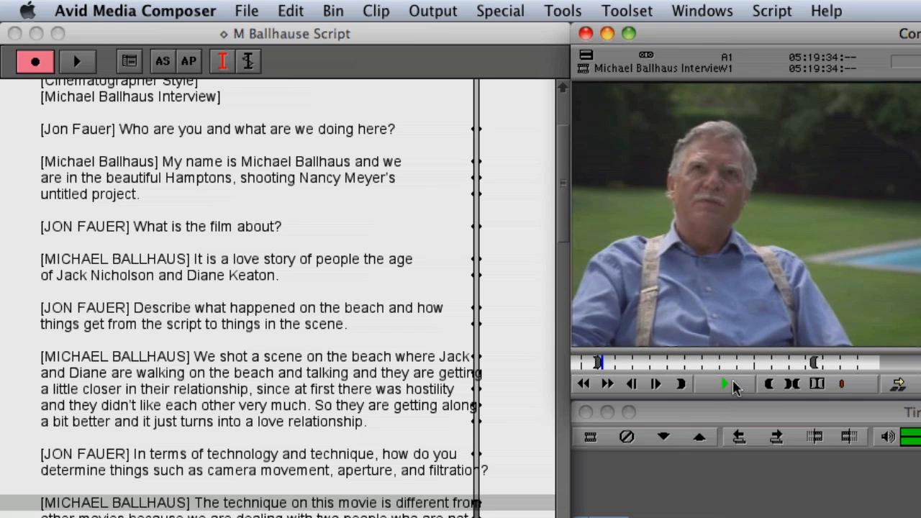
click(734, 387)
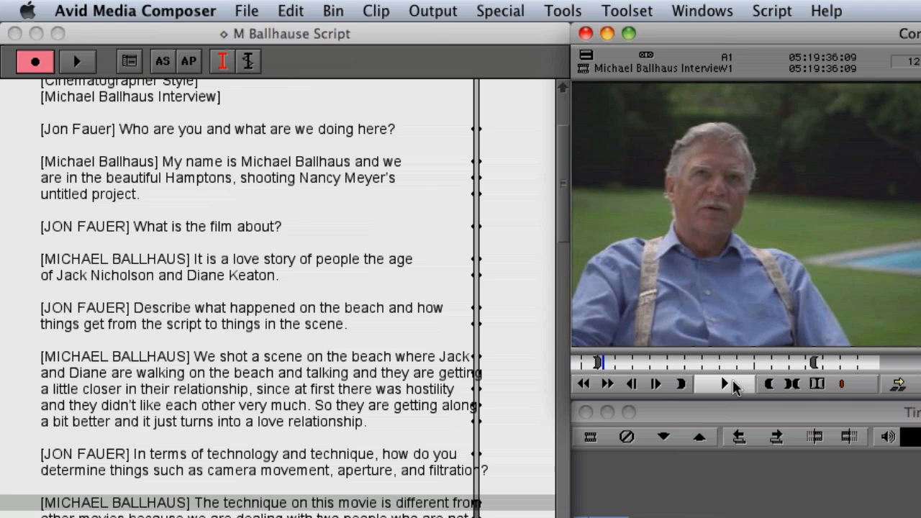
Search the script for "relationship" with case ignored and play the take from the found line's sync mark
click(416, 230)
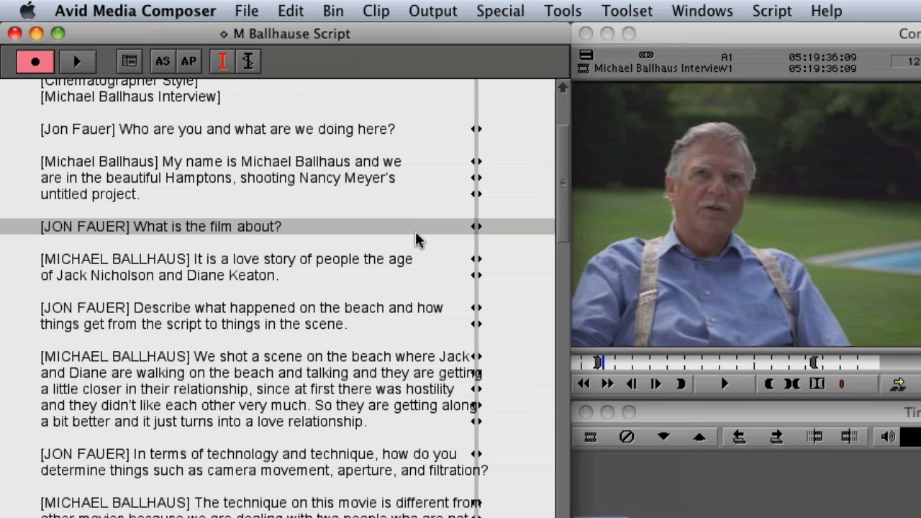
drag(564, 206, 565, 151)
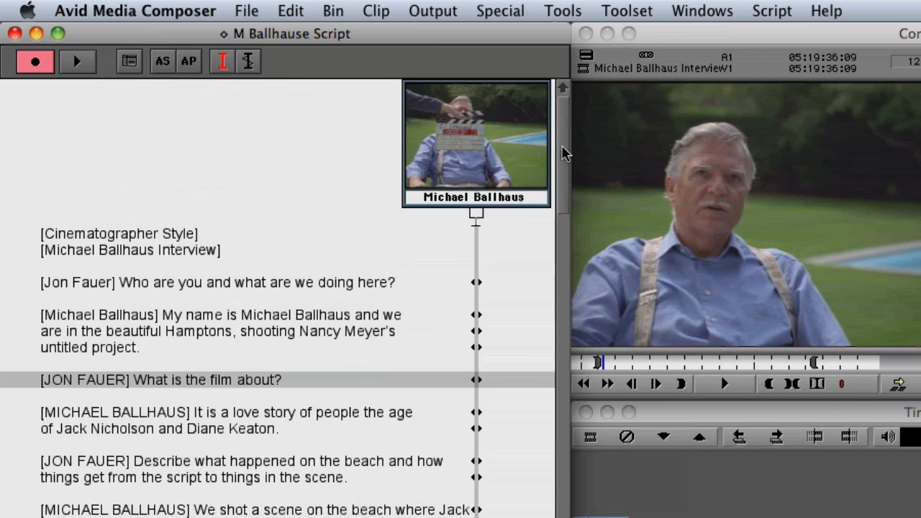
click(457, 281)
key(super+f)
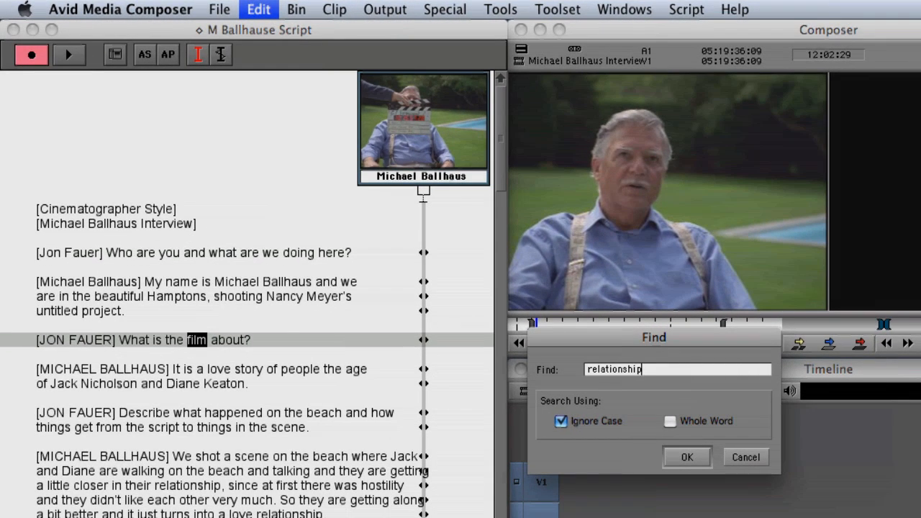
key(Return)
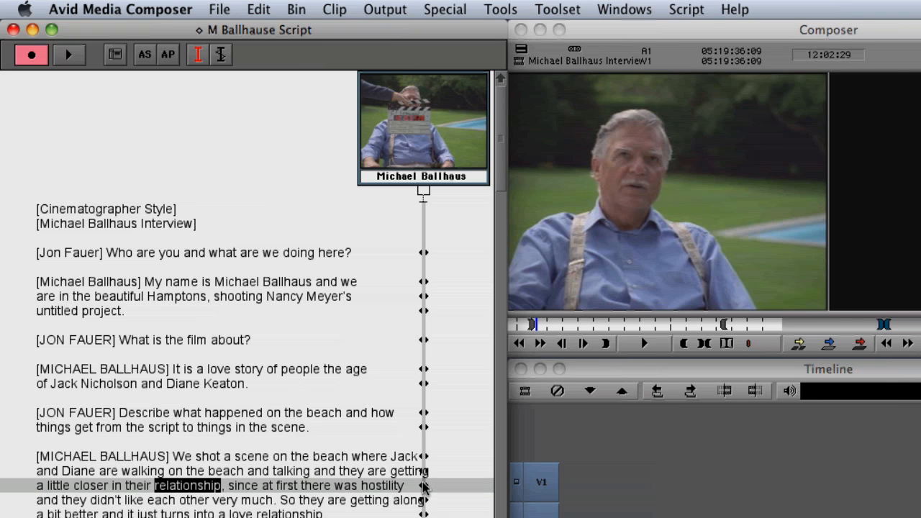
click(423, 487)
click(644, 343)
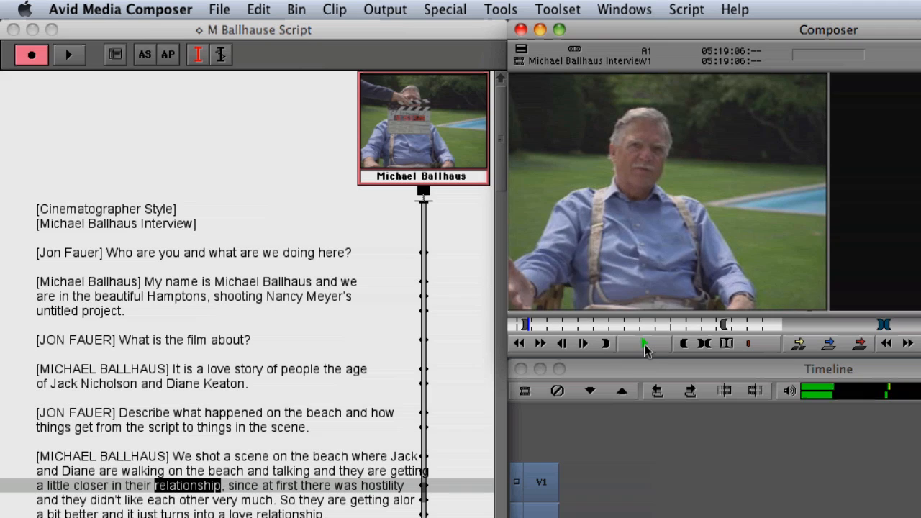
click(644, 343)
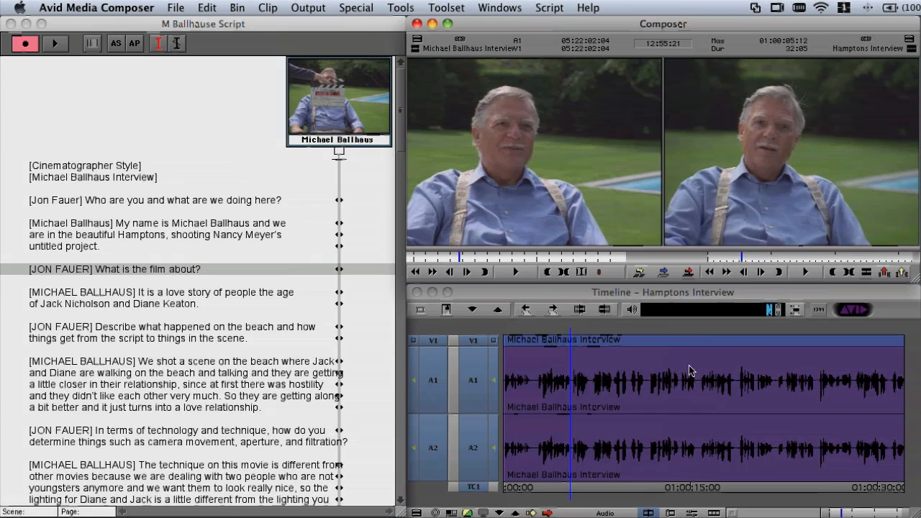
Play the Hamptons Interview sequence to find the cut point and trim off everything after 01:00:11:19
click(805, 272)
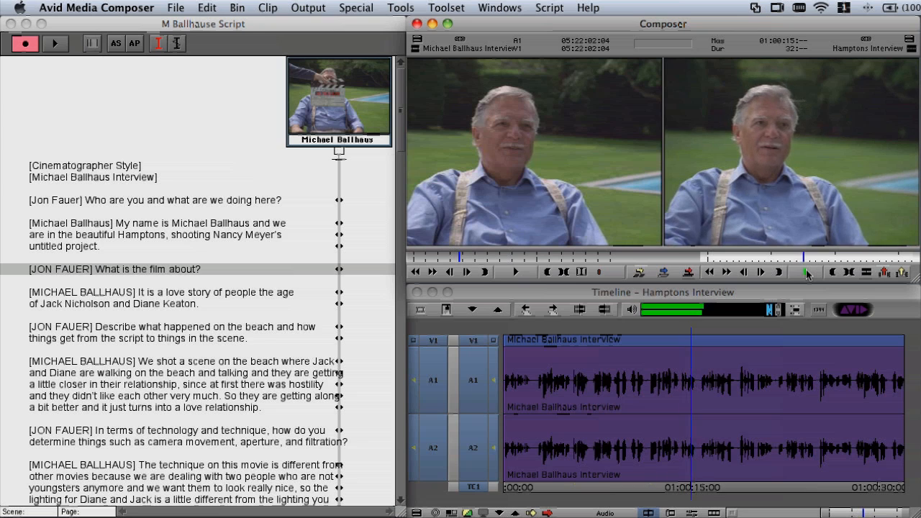
click(806, 273)
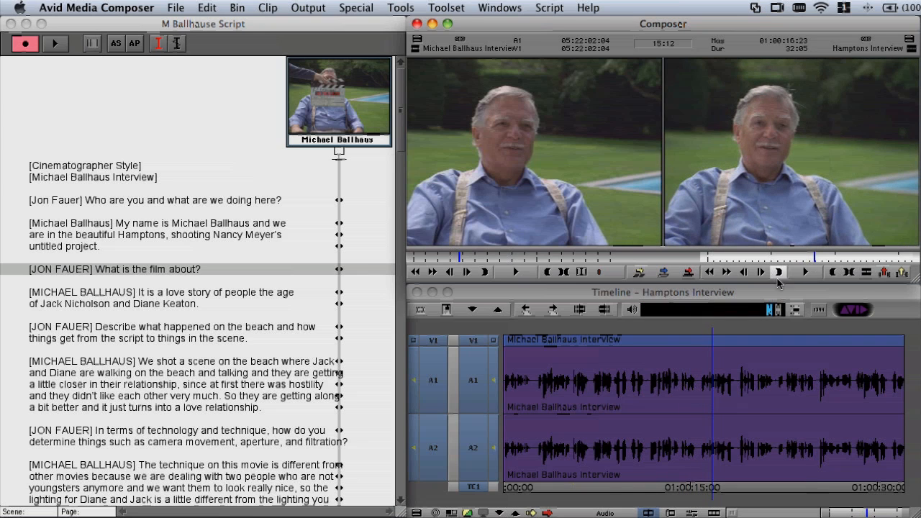
click(649, 386)
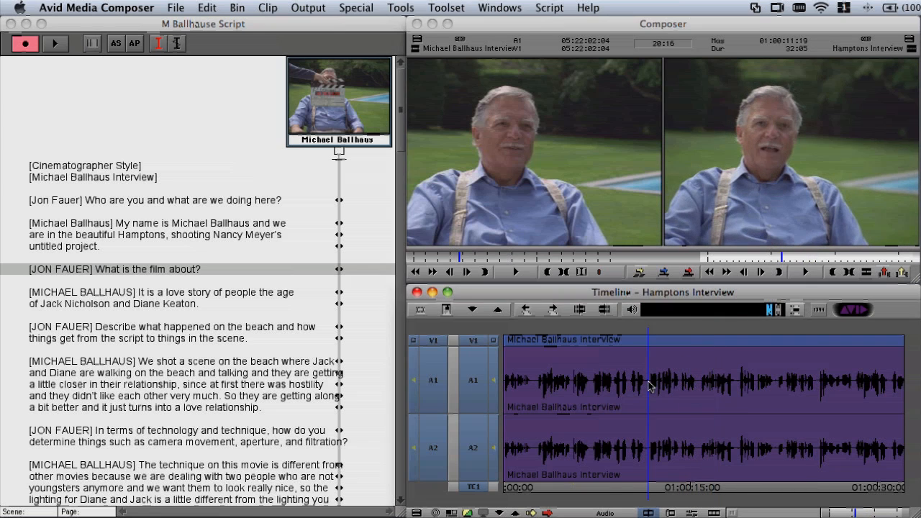
click(604, 310)
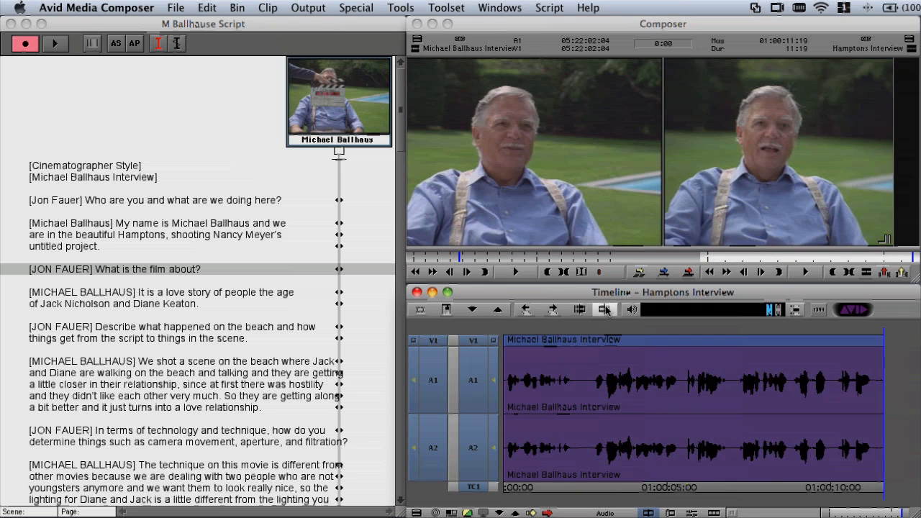
Play the end of the trimmed sequence and locate the script lines matching the frame at 01:00:10:20
key(space)
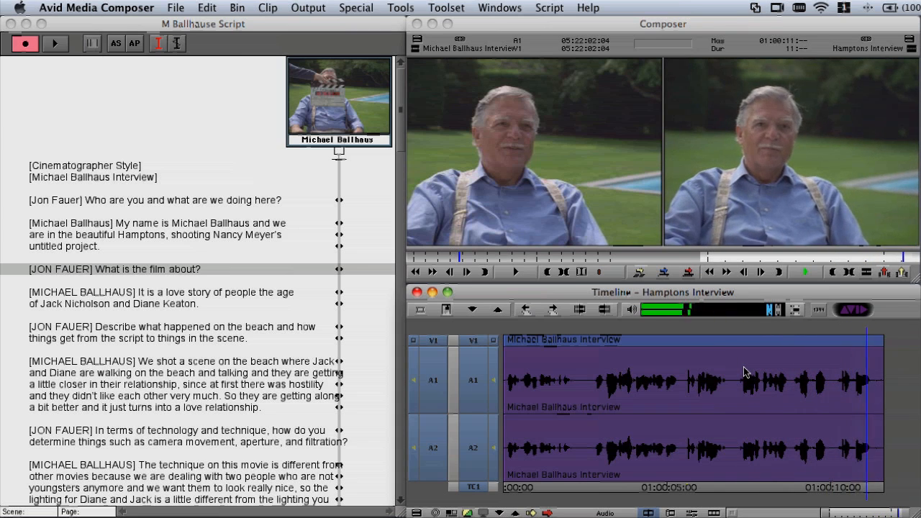
drag(878, 404, 853, 410)
key(space)
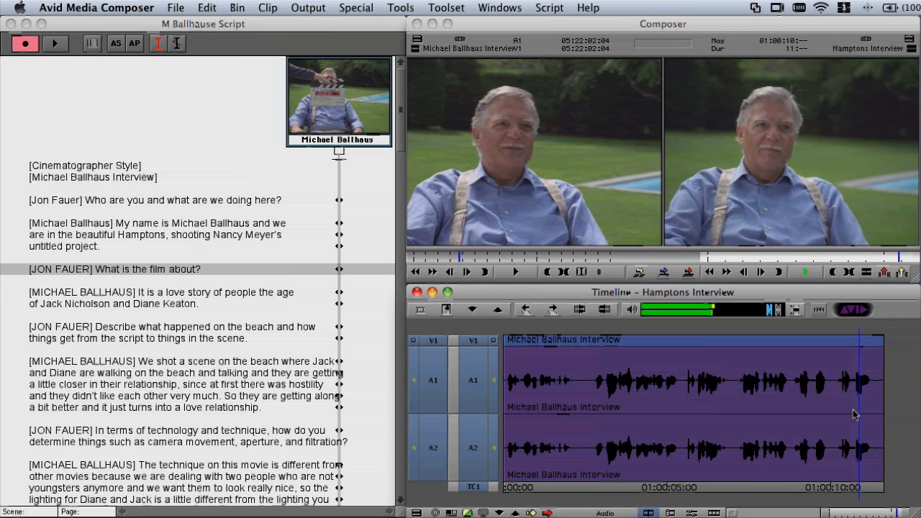
click(853, 413)
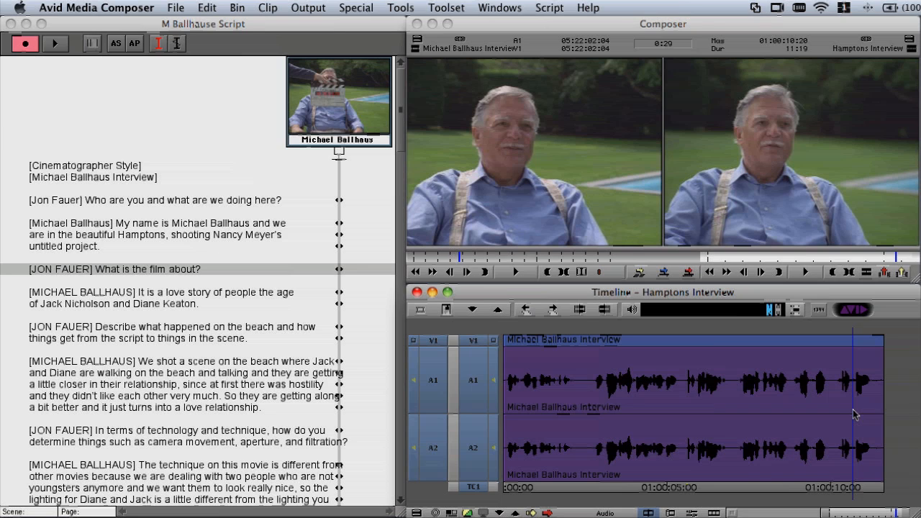
click(447, 310)
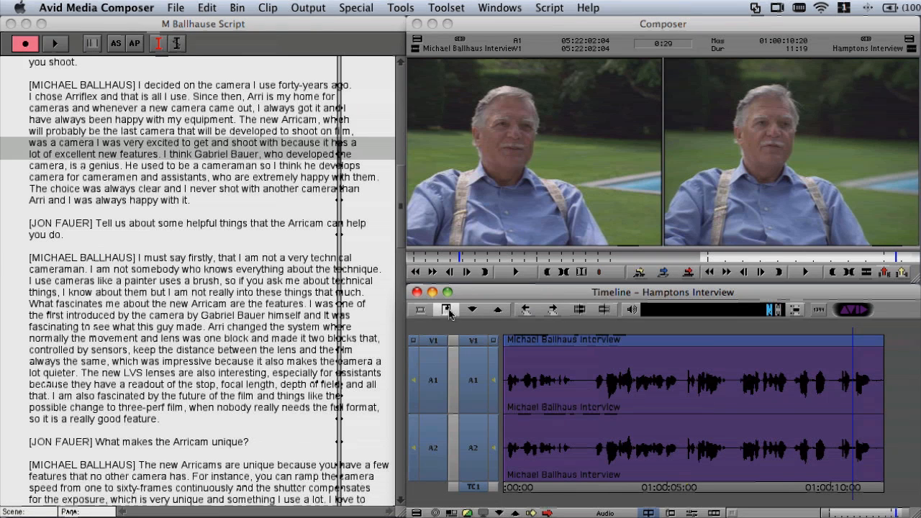
Search the script for "film." with case ignored and cue the source clip to the found line's sync mark
click(301, 154)
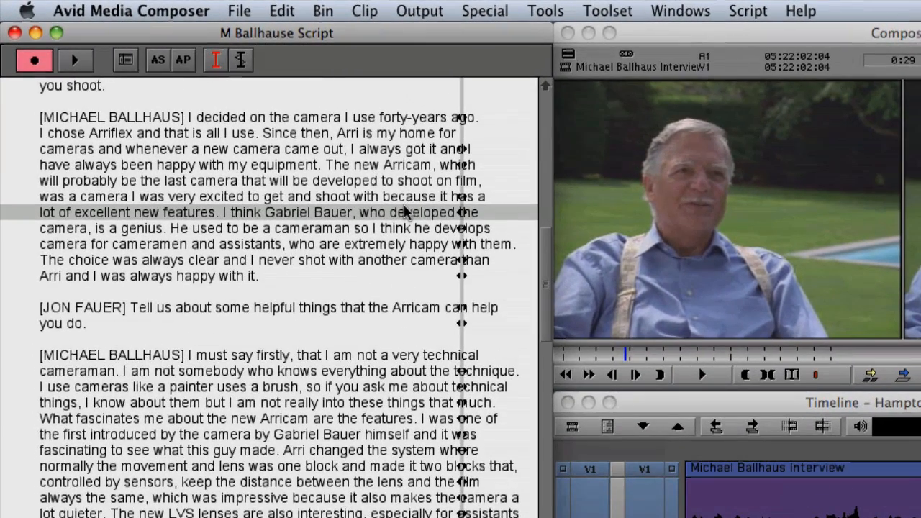
key(super+f)
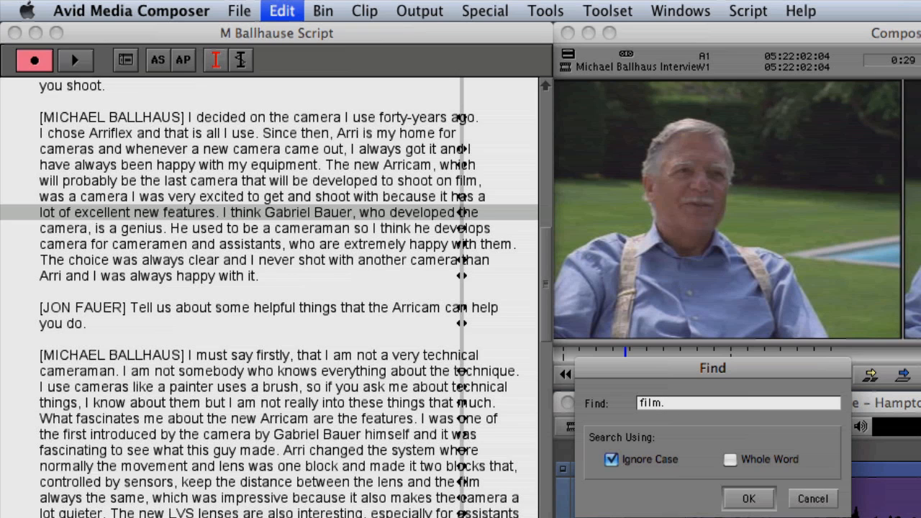
key(Return)
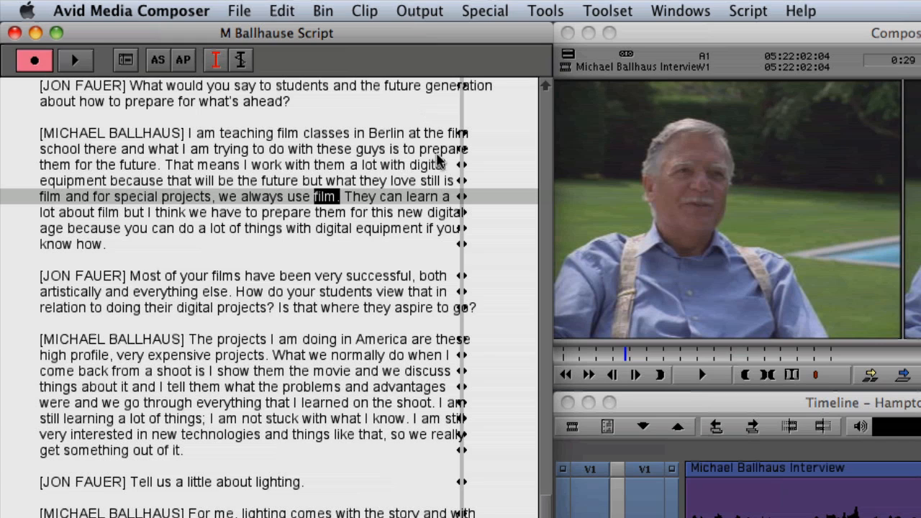
click(460, 200)
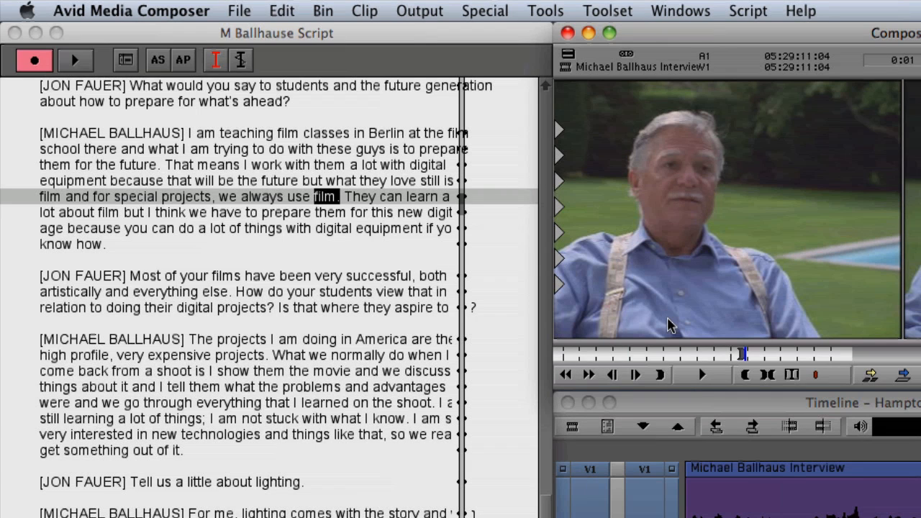
Play the cued source clip and replay it to check how the word "film" is spoken
key(space)
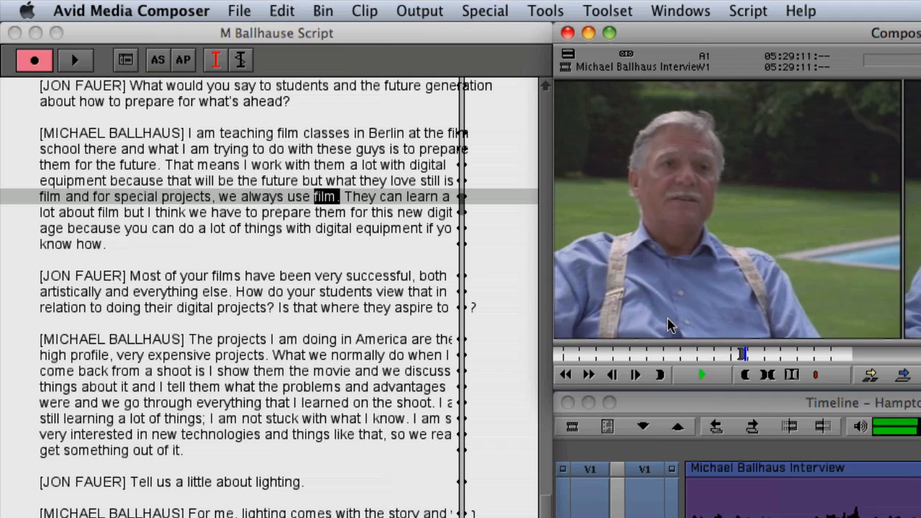
key(space)
key(Left)
key(space)
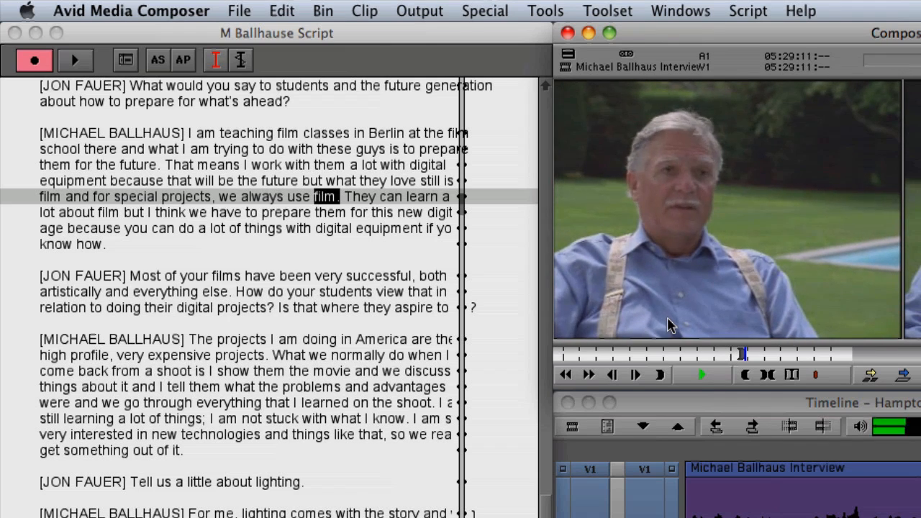
key(space)
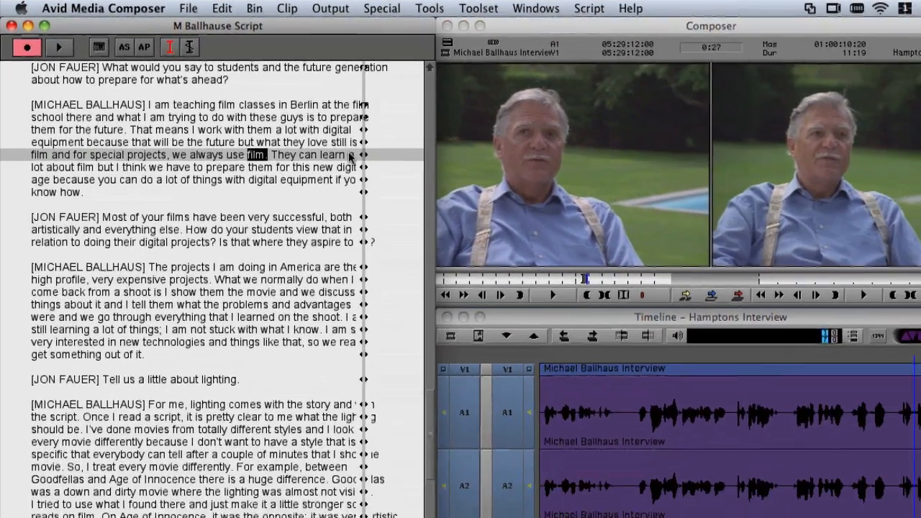
Find the next "film." in the script, cue the source clip to that line's sync mark and play it
key(super+g)
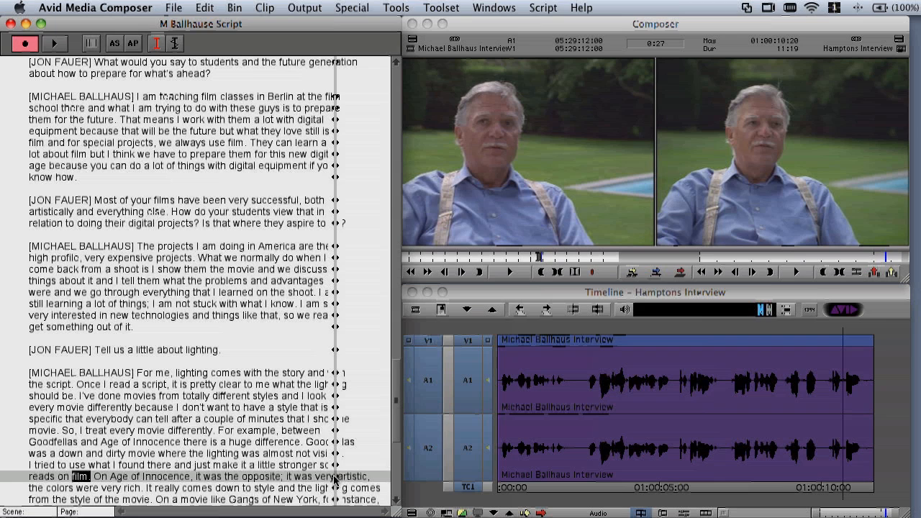
click(333, 479)
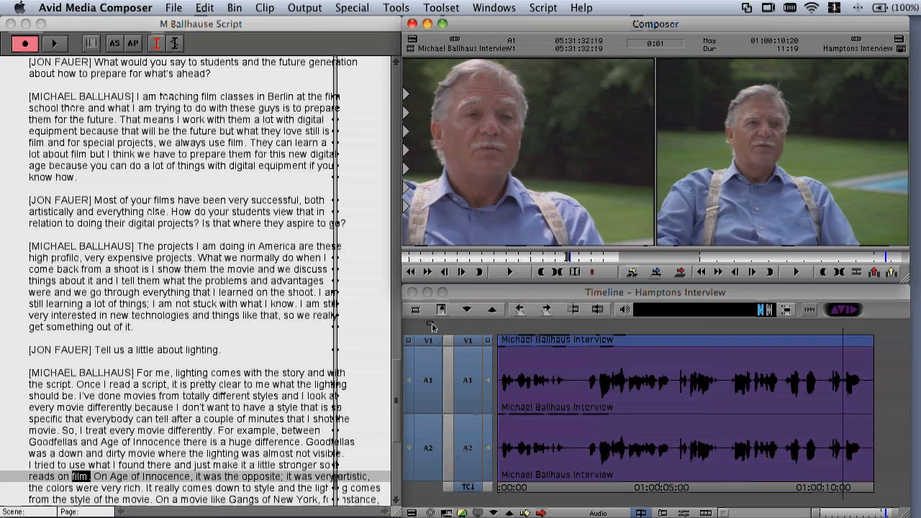
click(501, 274)
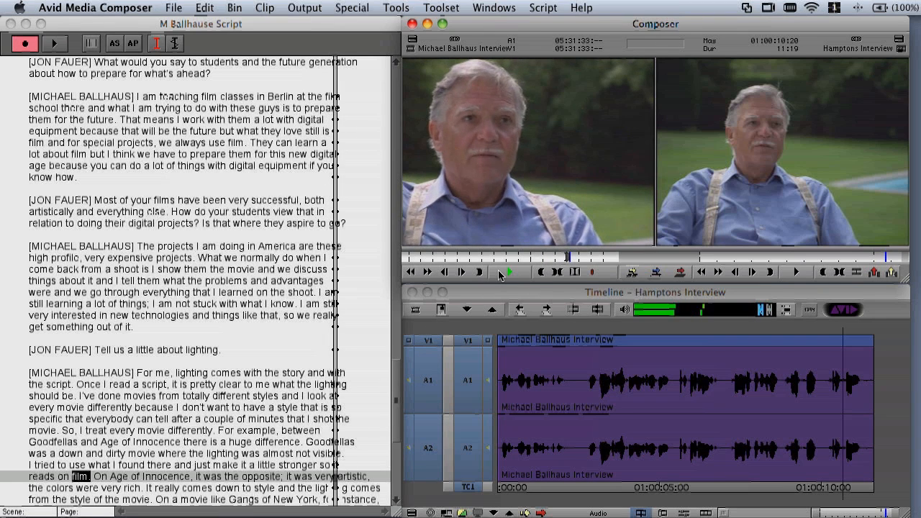
click(501, 274)
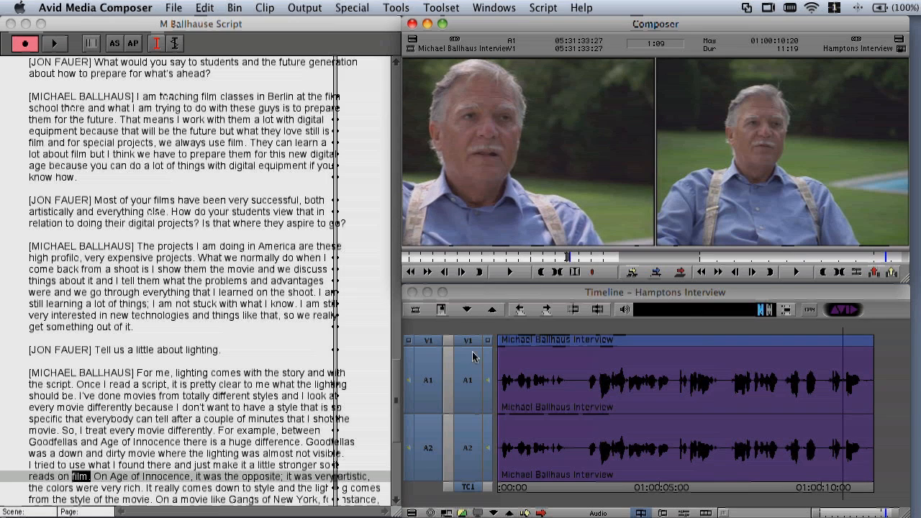
Audition the source clip's waveform around the word "film" and mark its start at 05:31:33:11
click(447, 512)
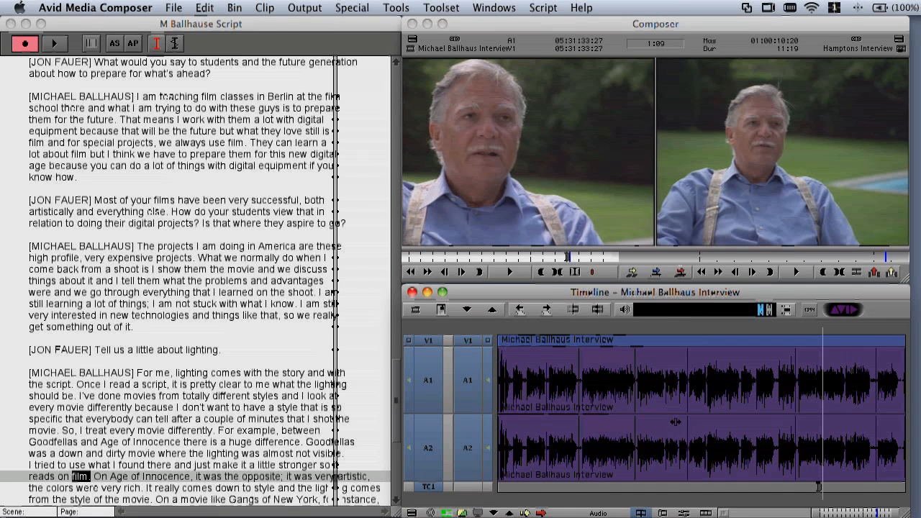
drag(820, 354, 825, 354)
click(655, 492)
key(space)
click(654, 489)
click(446, 512)
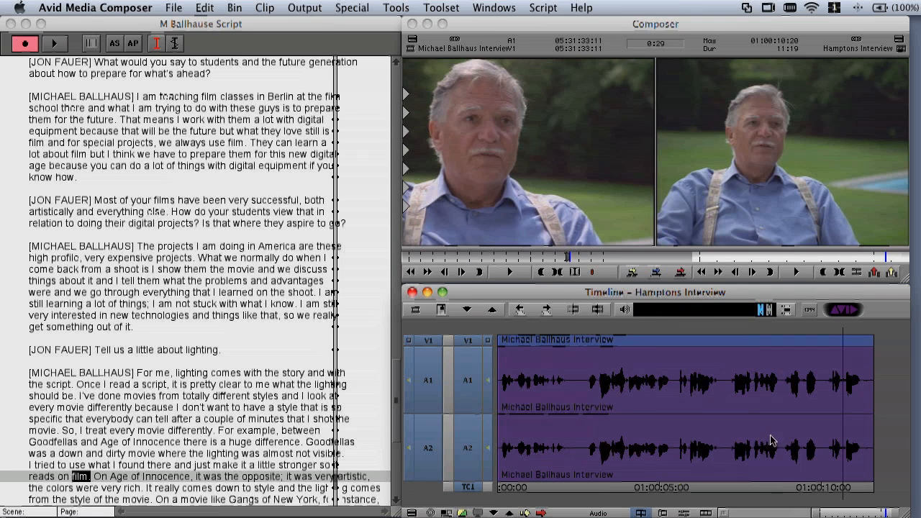
Mark the sequence's last word up to 01:00:11:10 and overwrite it on A1 and A2 only with the marked source audio
click(844, 449)
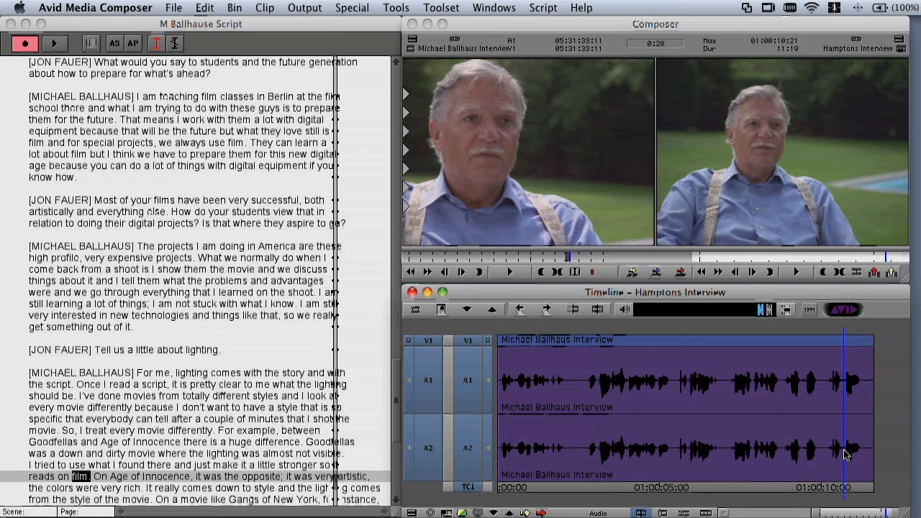
click(846, 451)
key(Left)
click(865, 450)
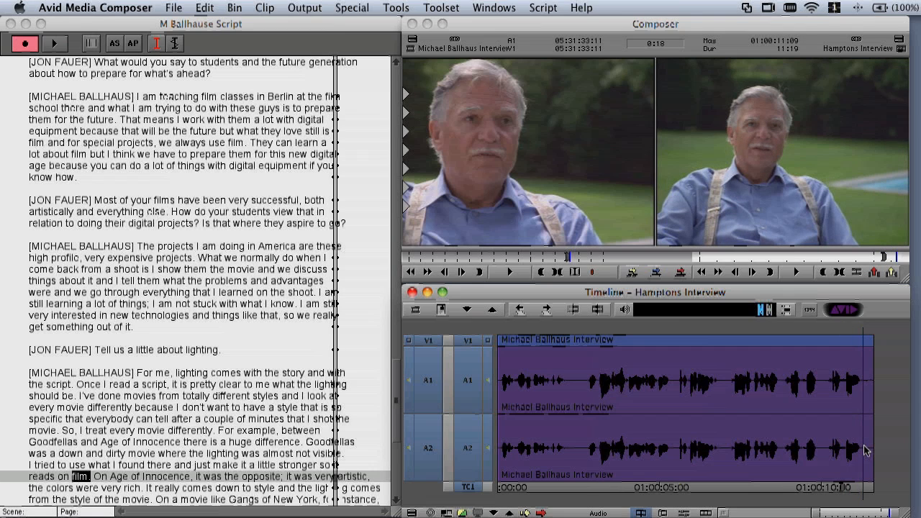
click(475, 346)
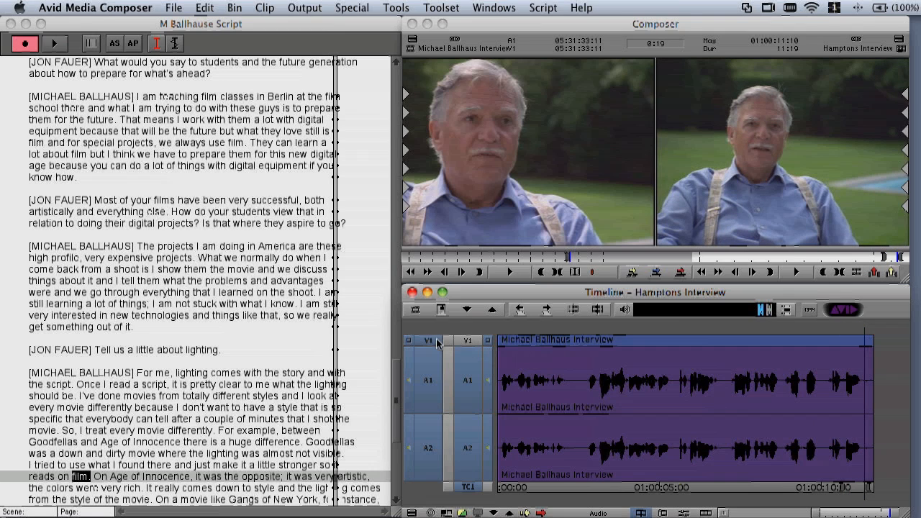
click(679, 272)
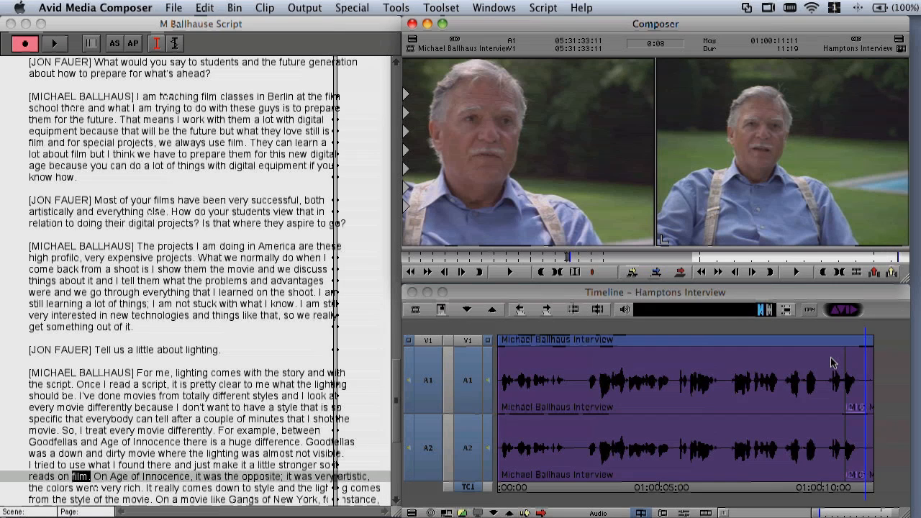
Play the end of the sequence twice to check the replaced word
click(778, 370)
key(space)
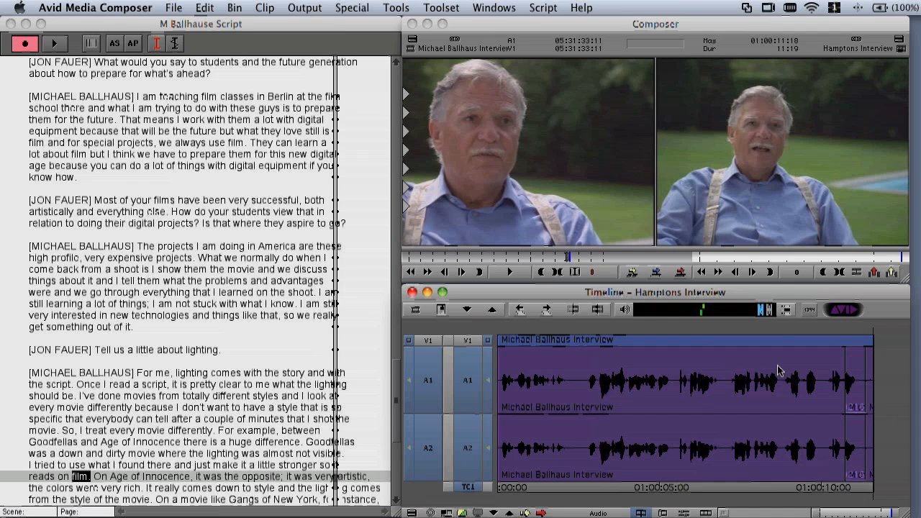
click(779, 370)
key(space)
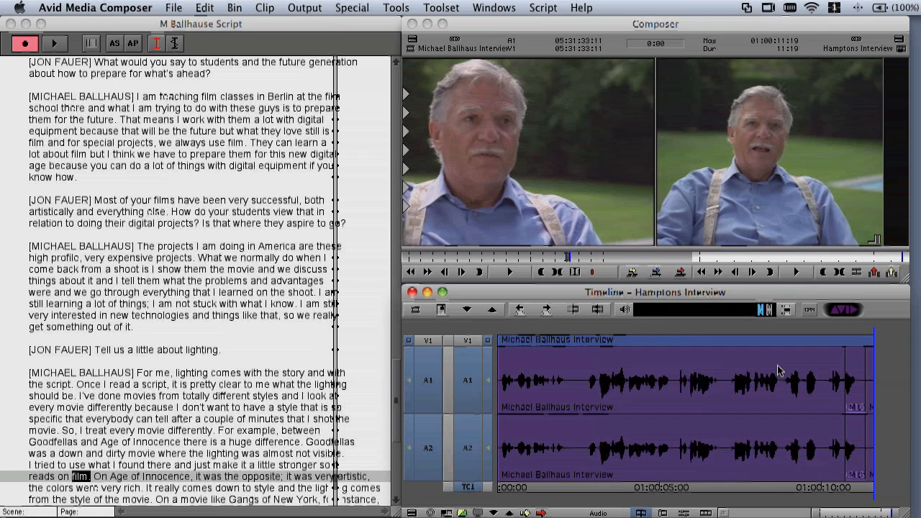
Undo the audio overwrite and play the original ending for comparison
key(super+z)
click(841, 385)
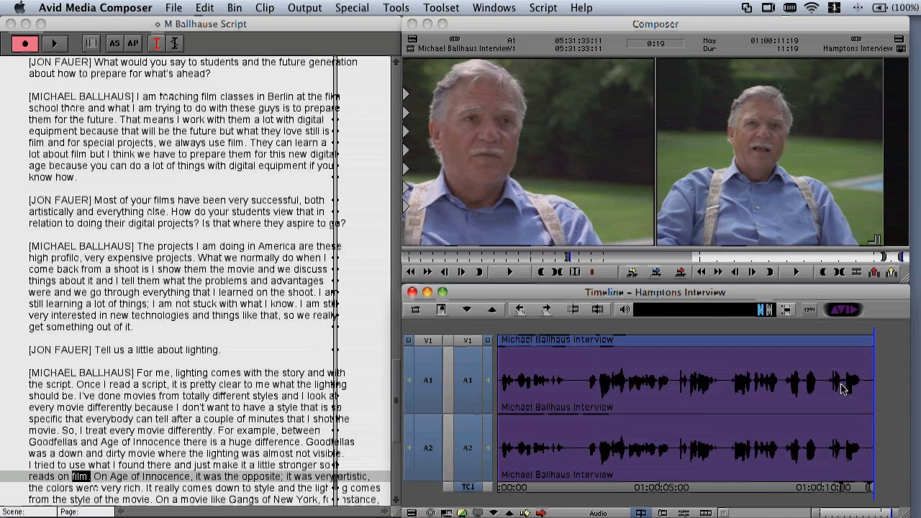
key(space)
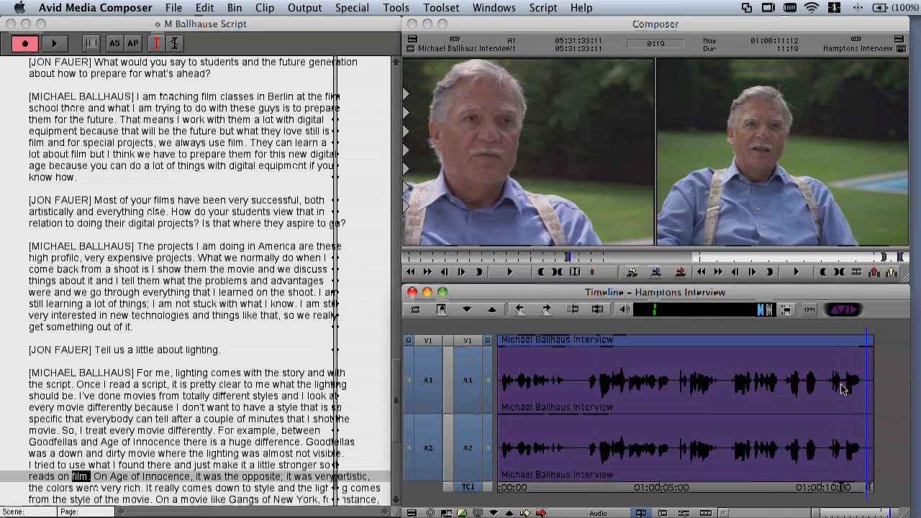
Redo the audio overwrite and play the sequence's ending with the replacement word
key(super+r)
click(824, 394)
key(space)
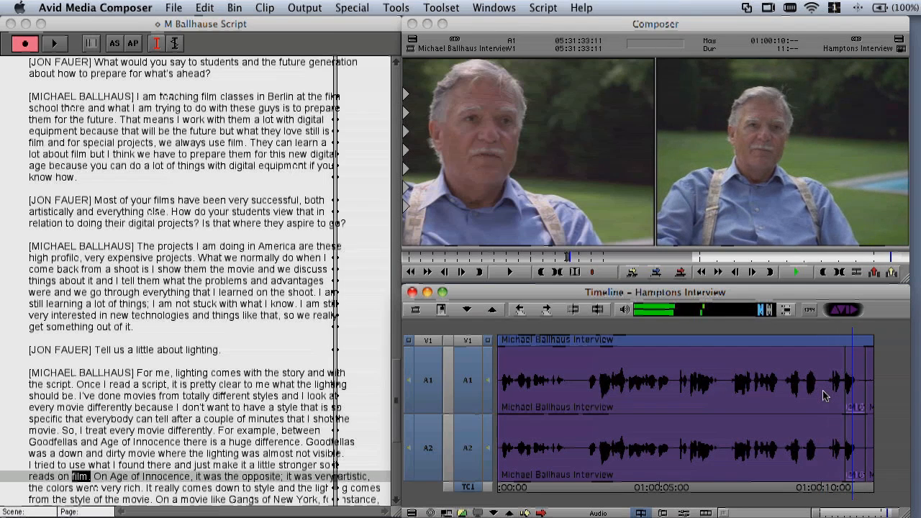